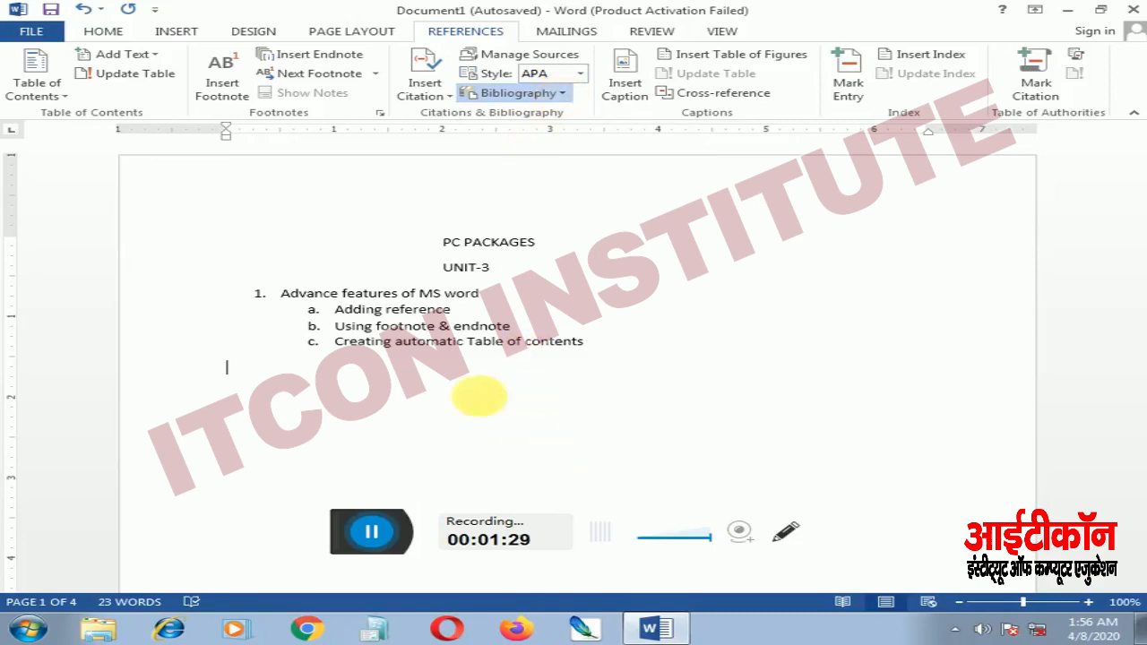
pyautogui.click(564, 461)
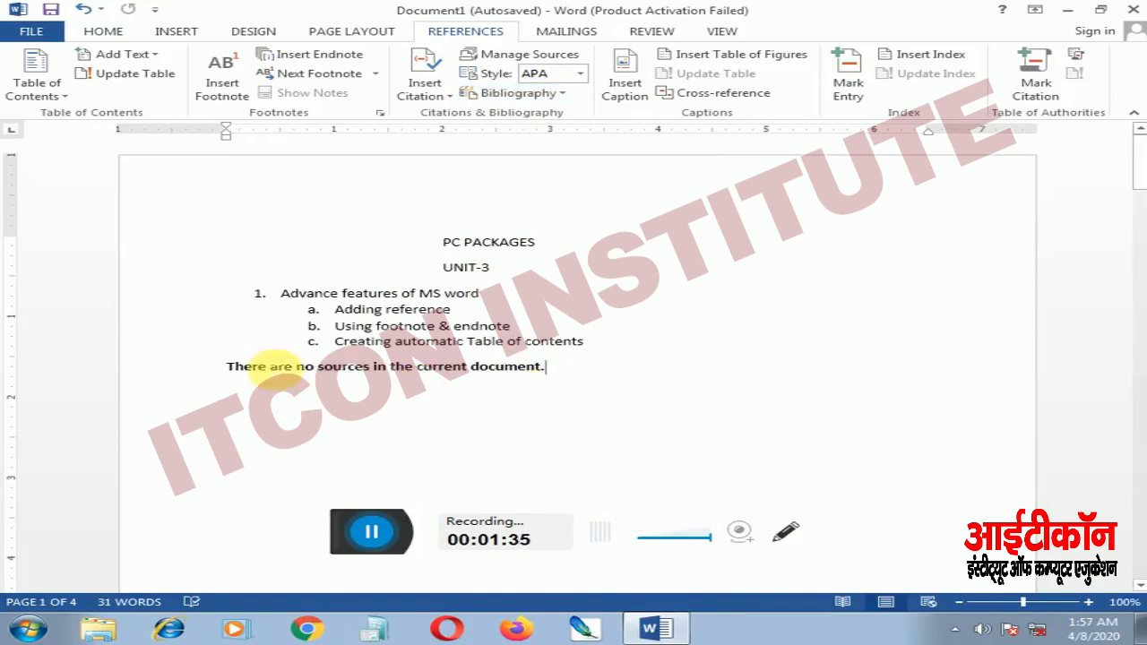
pyautogui.hotkey('ctrl', 'z')
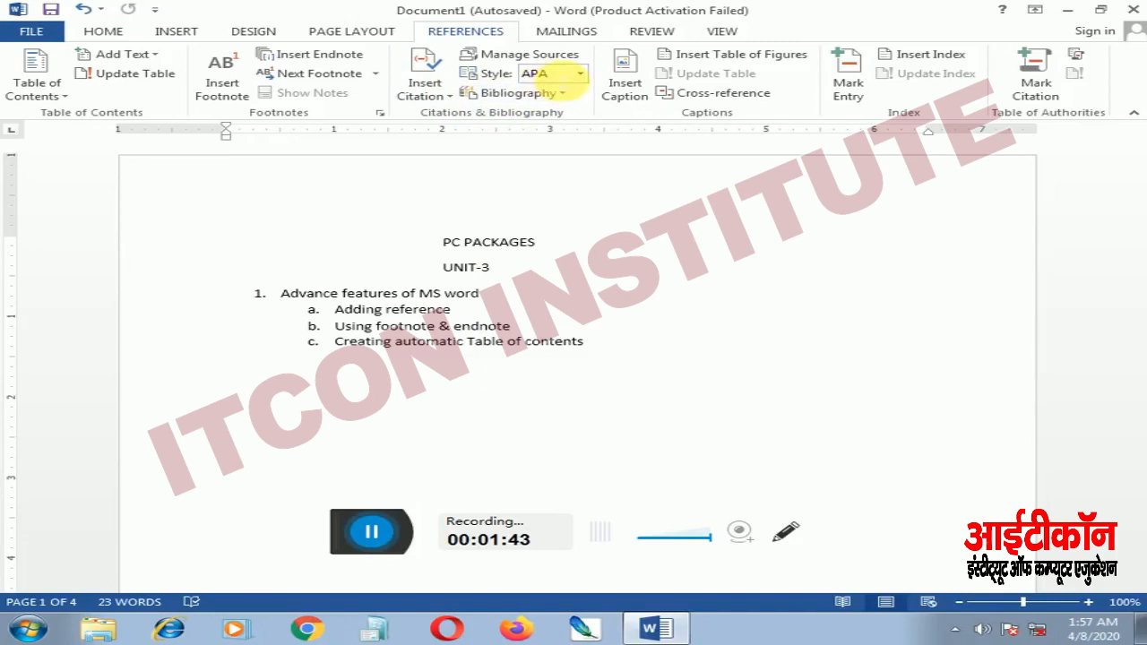
pyautogui.click(558, 56)
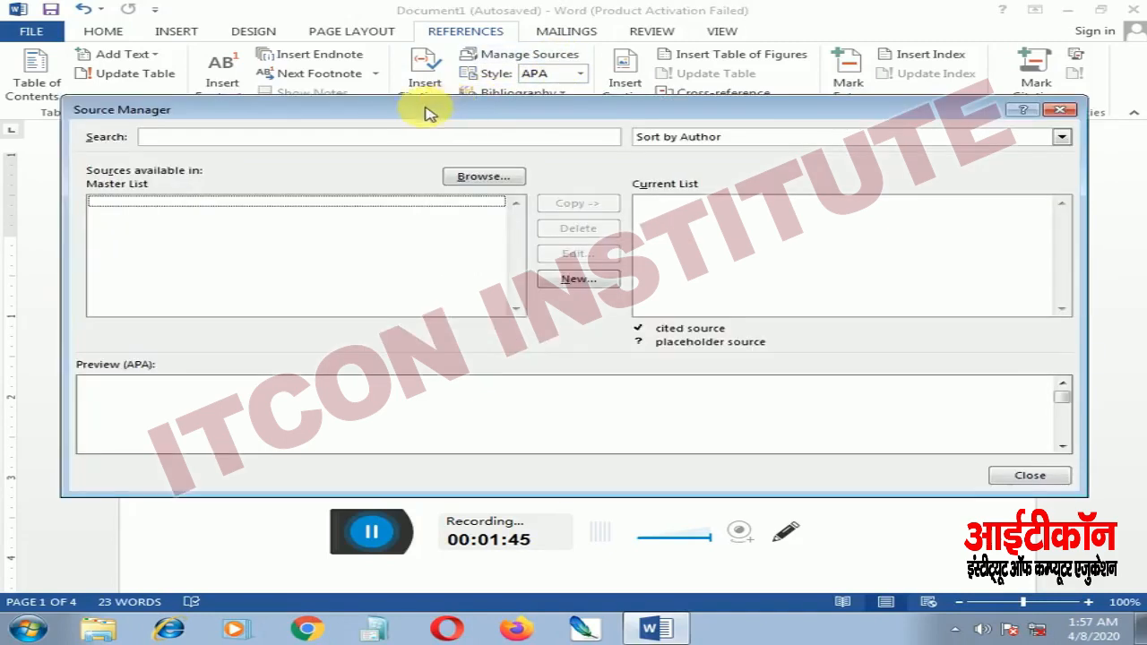
pyautogui.click(1053, 108)
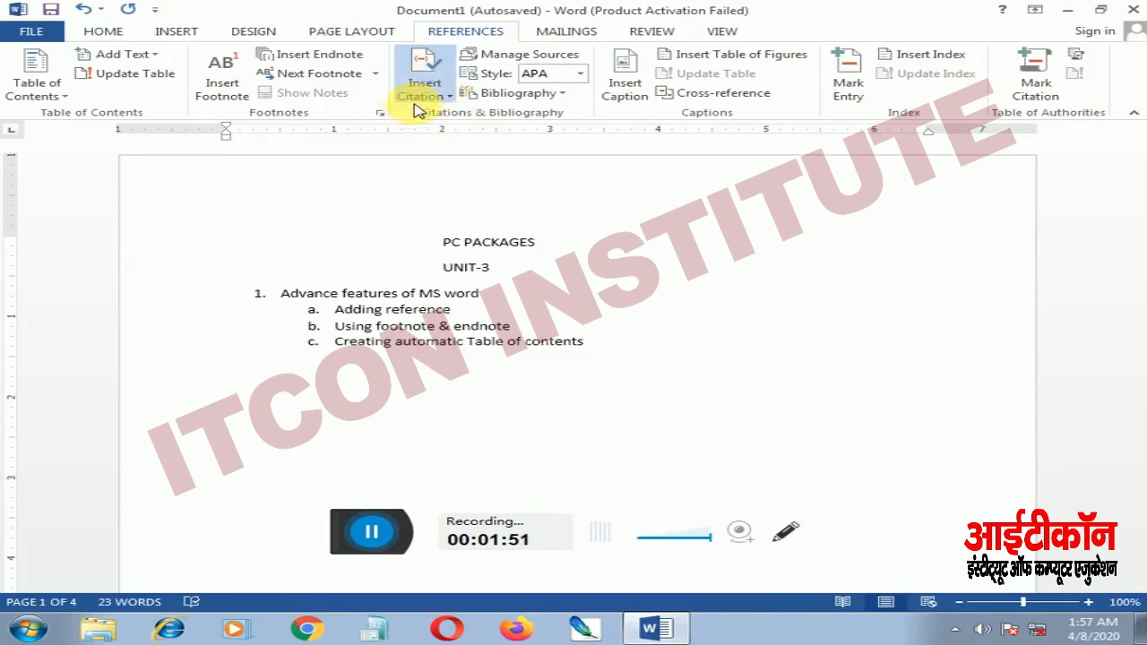
# - Start a new Book source for a citation below the list and enter the author's full name
pyautogui.click(457, 126)
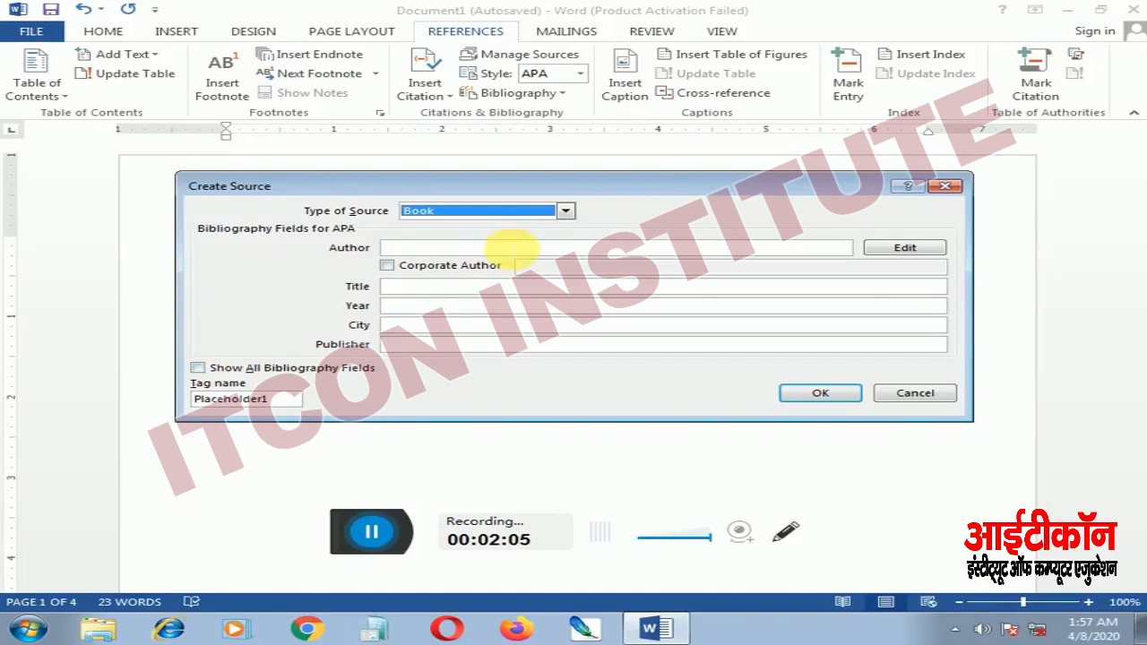
pyautogui.click(509, 249)
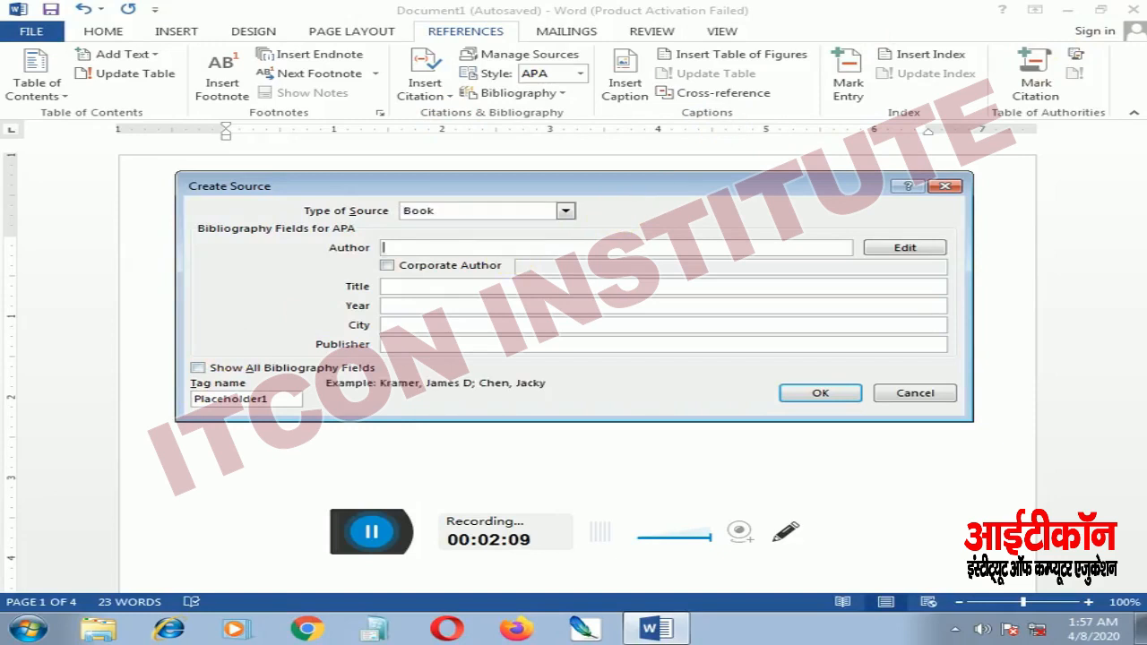
pyautogui.write('aami')
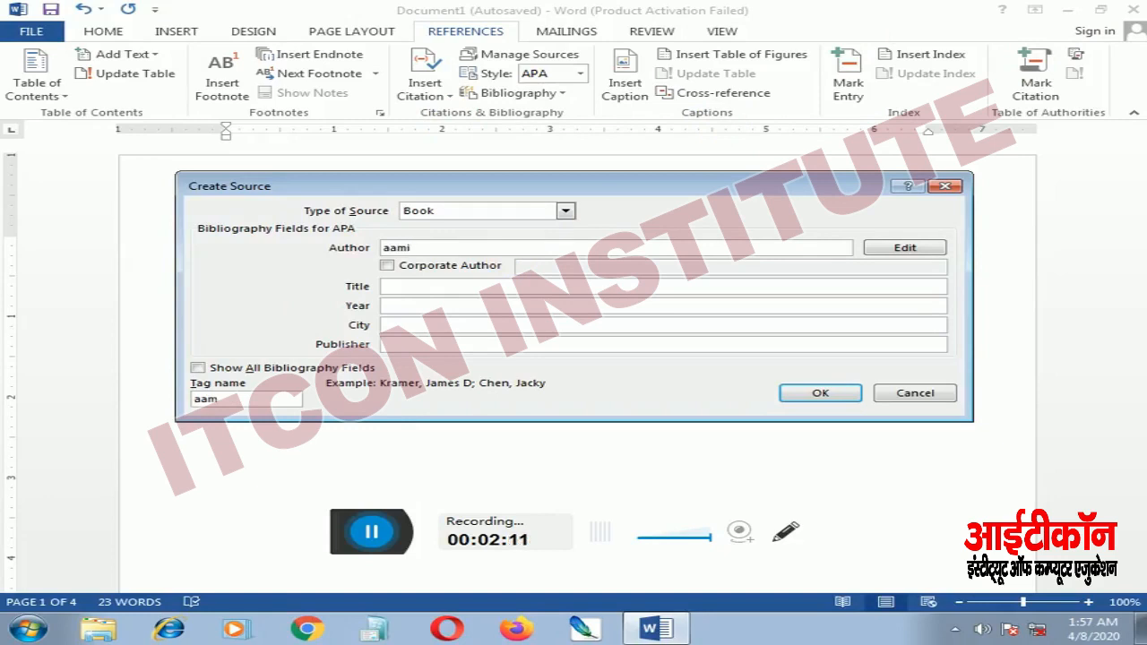
pyautogui.press('BackSpace')
pyautogui.press('BackSpace')
pyautogui.press('BackSpace')
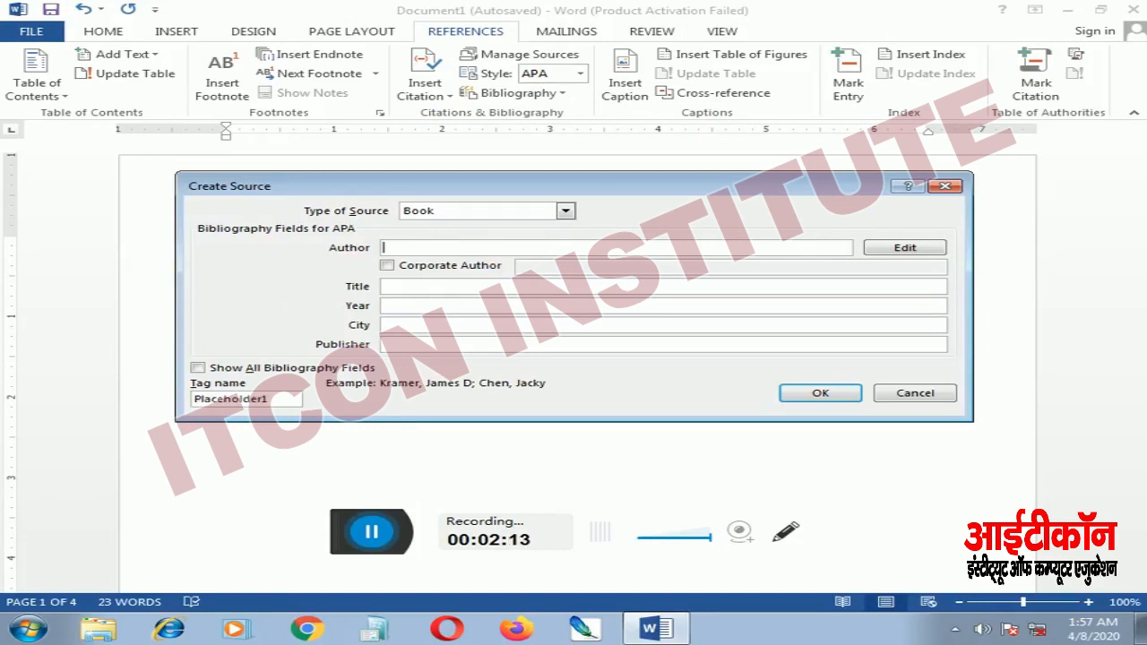
pyautogui.write('amit veer')
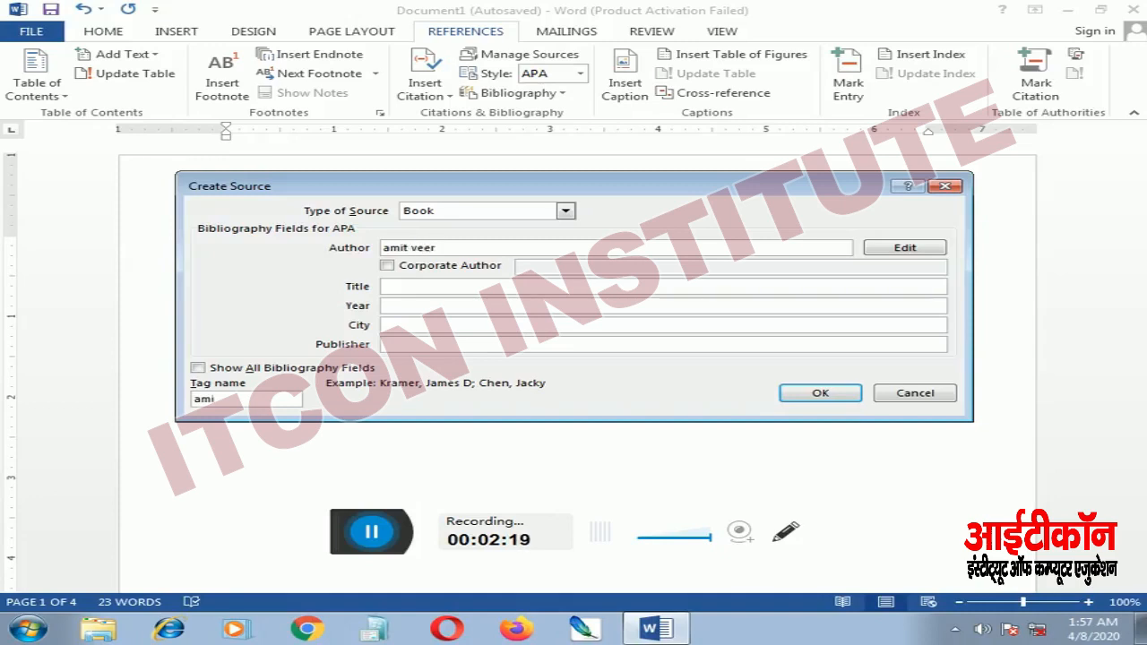
pyautogui.press('BackSpace')
pyautogui.write('rma')
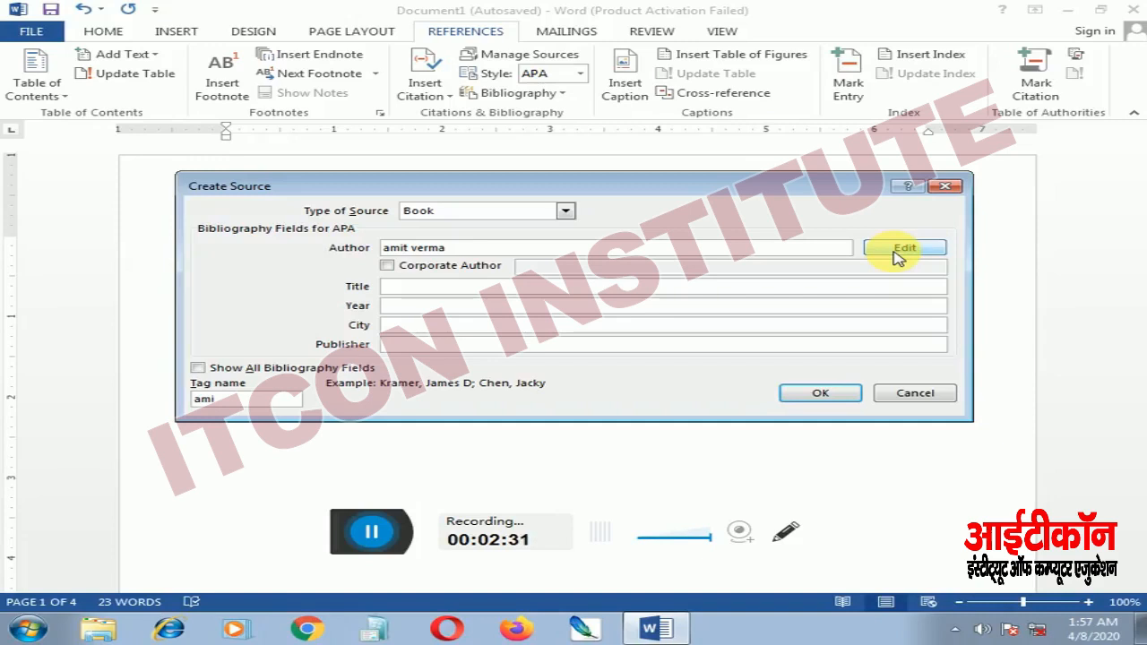
# - Enter "Bhopal the city of lakes" as the title of the book source
pyautogui.click(484, 288)
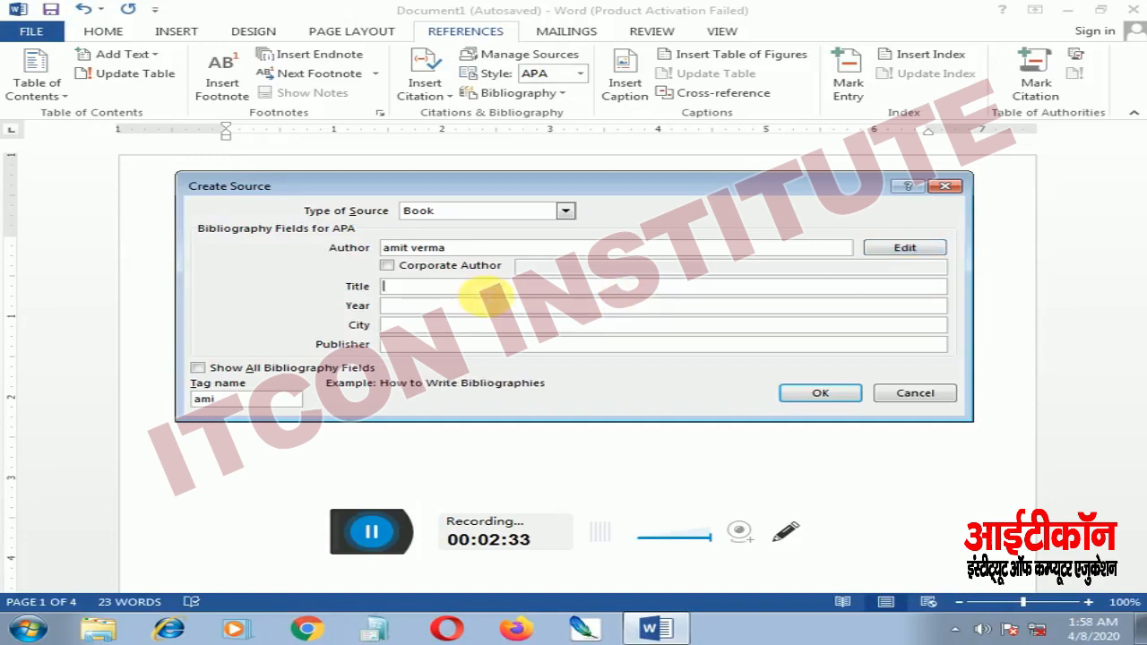
pyautogui.write('Bhop')
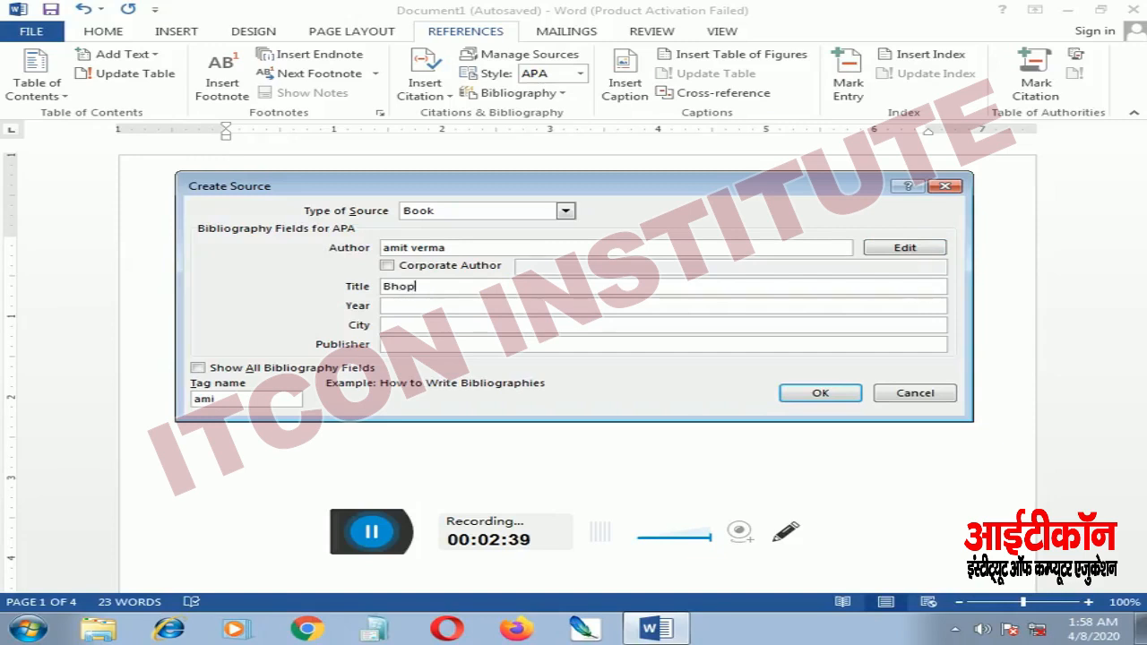
pyautogui.write('s')
pyautogui.write('a')
pyautogui.write('l ')
pyautogui.write('h')
pyautogui.press('BackSpace')
pyautogui.press('BackSpace')
pyautogui.press('BackSpace')
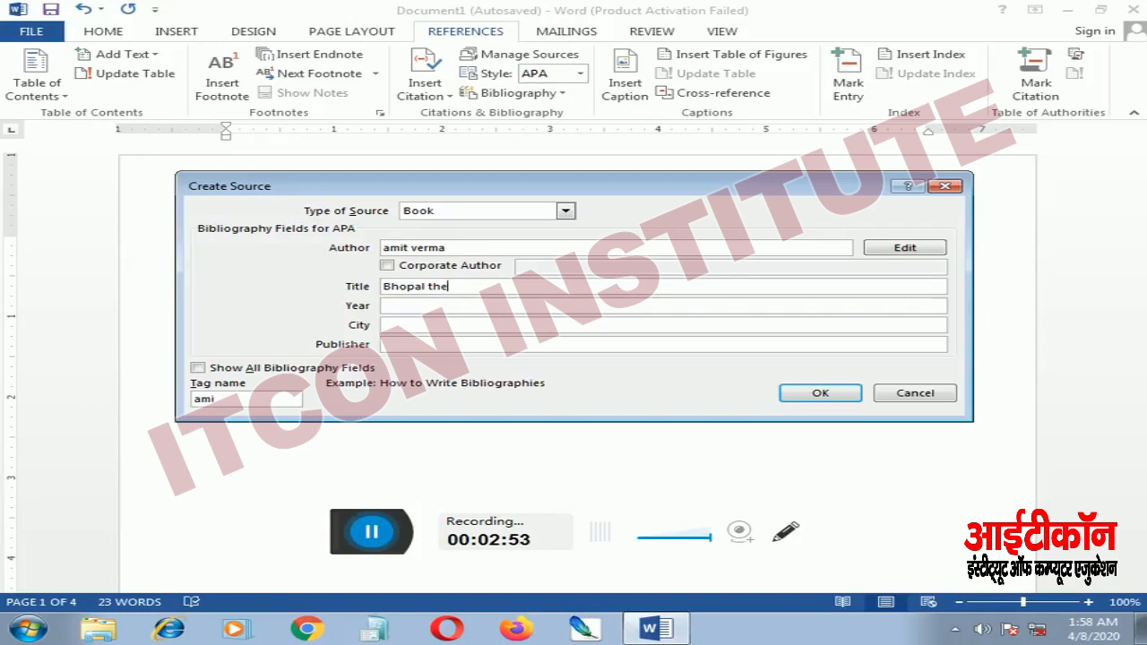
pyautogui.write('city of ')
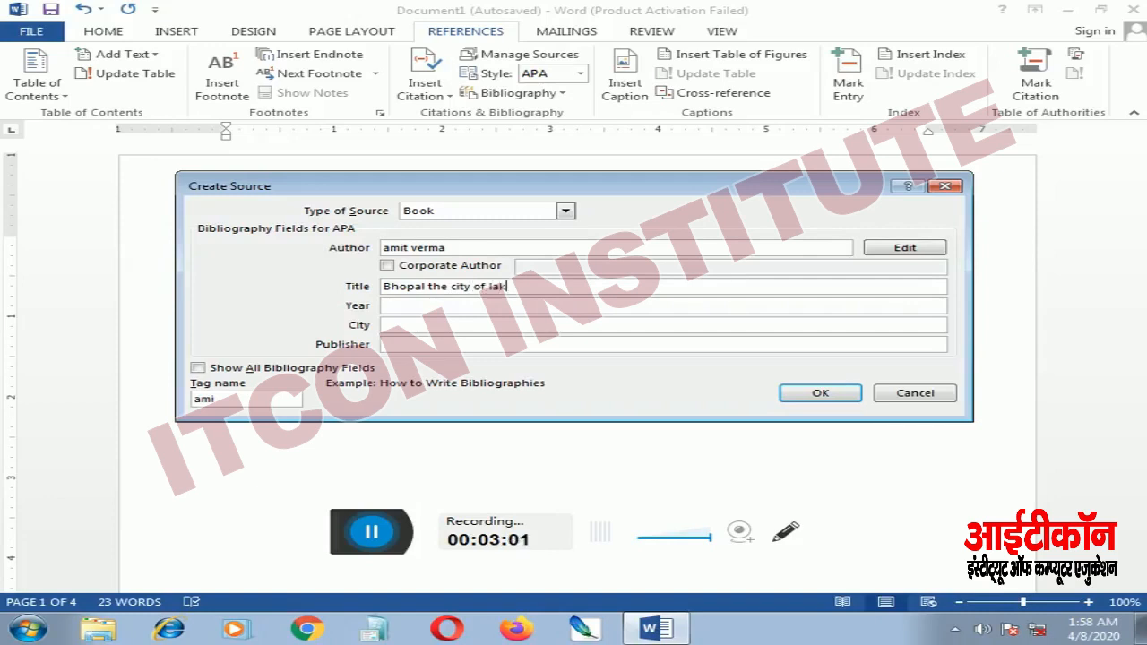
pyautogui.write('lakes')
# - Fill in the source's publication details with year 2016, city "bhopal" and publisher "raj publisher"
pyautogui.click(493, 307)
pyautogui.write('2016')
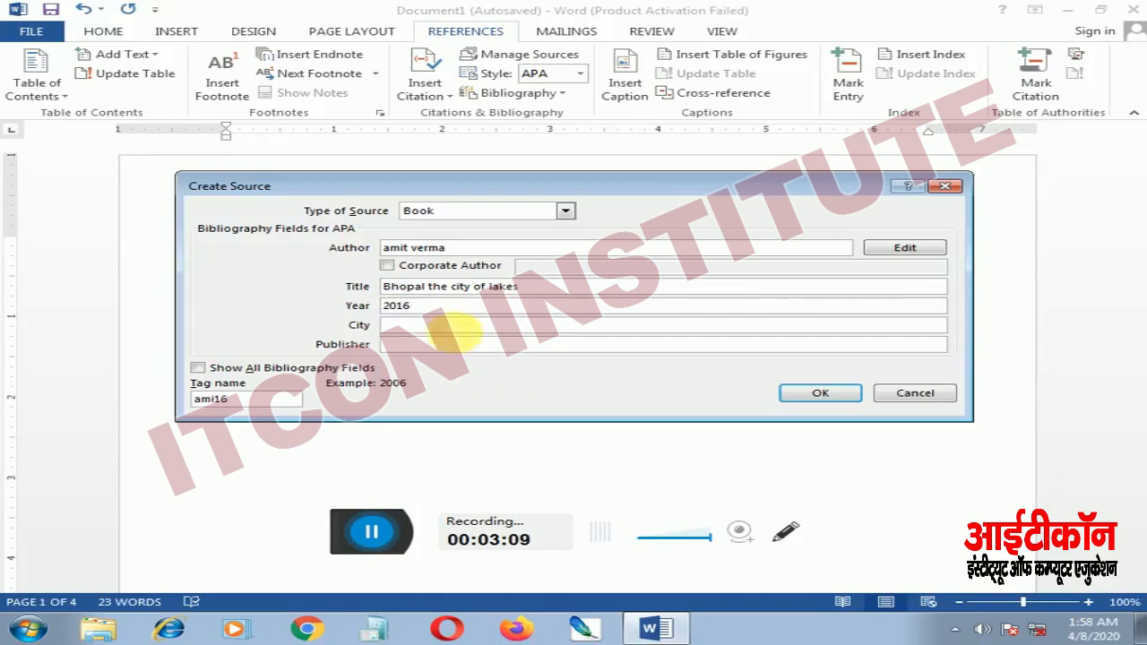
pyautogui.click(459, 328)
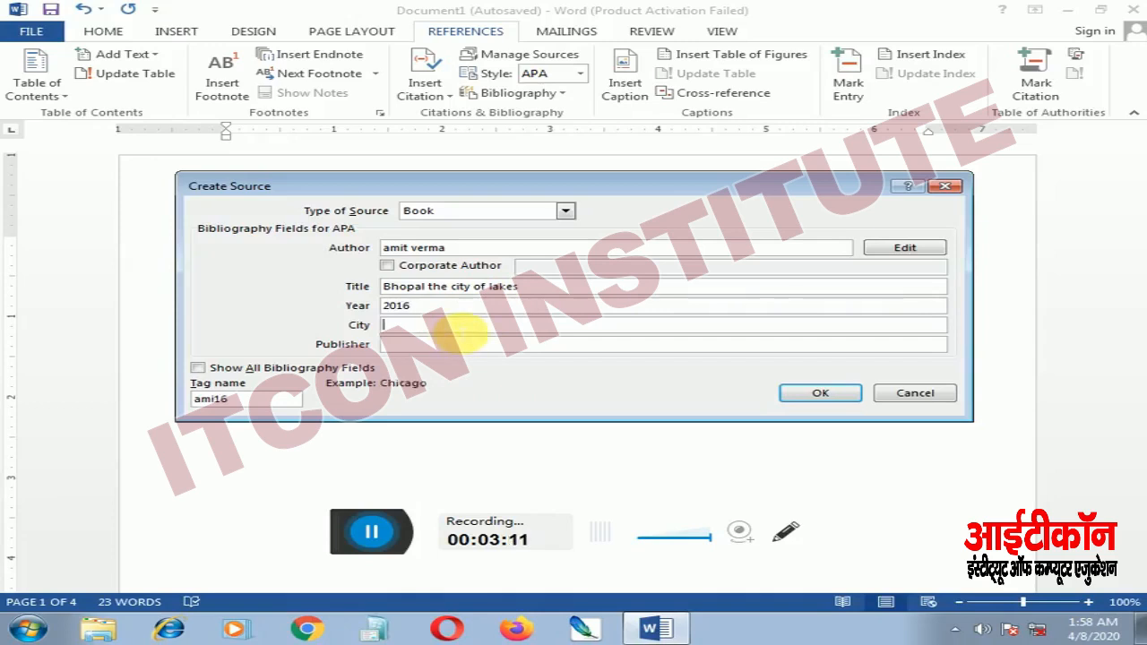
pyautogui.write('bho')
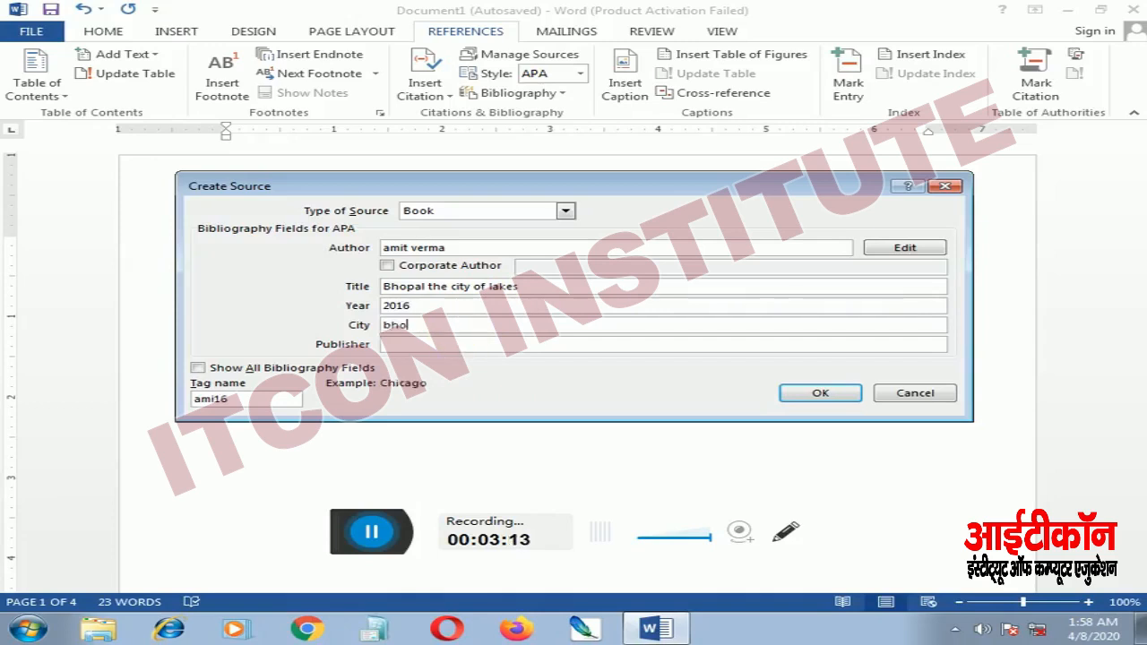
pyautogui.write('pal')
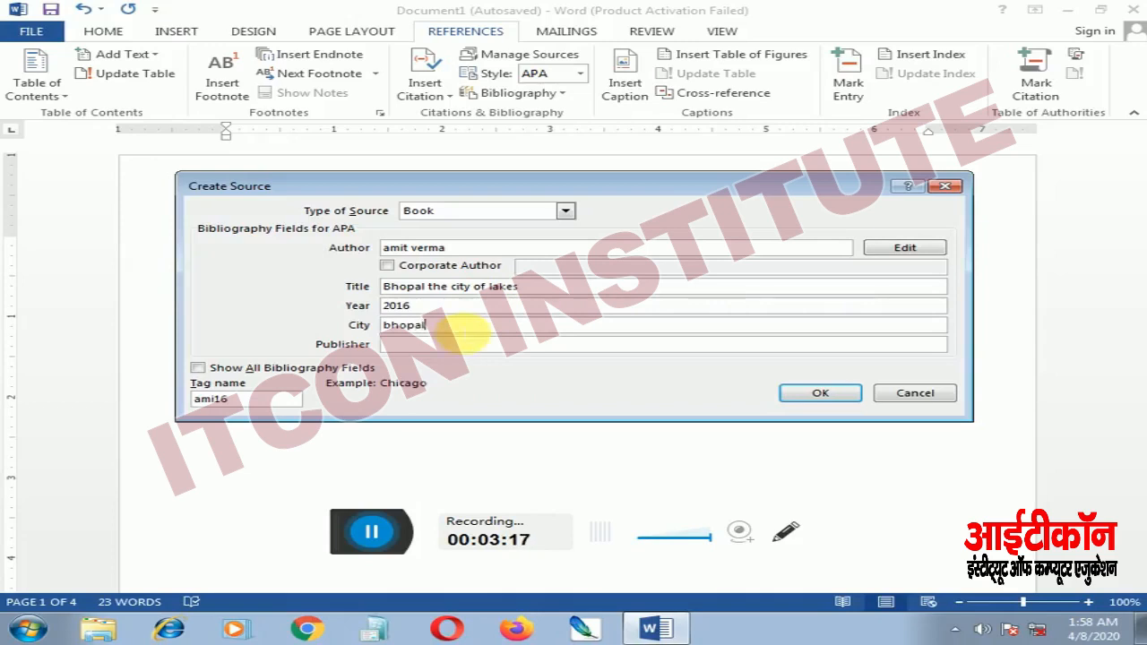
pyautogui.click(474, 346)
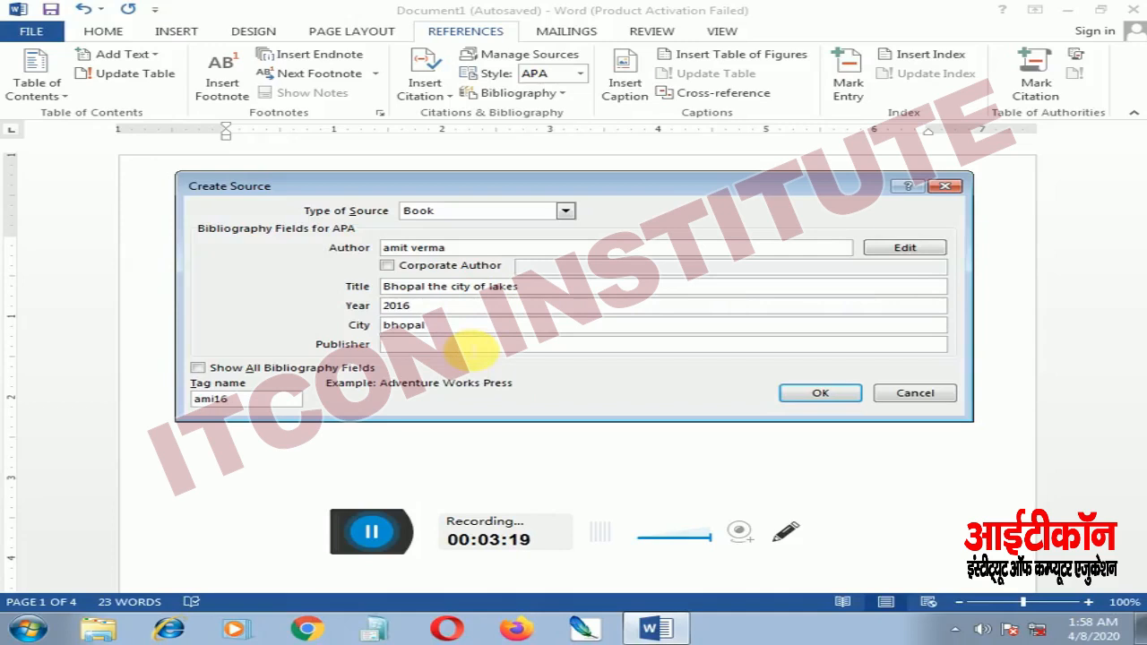
pyautogui.write('raj')
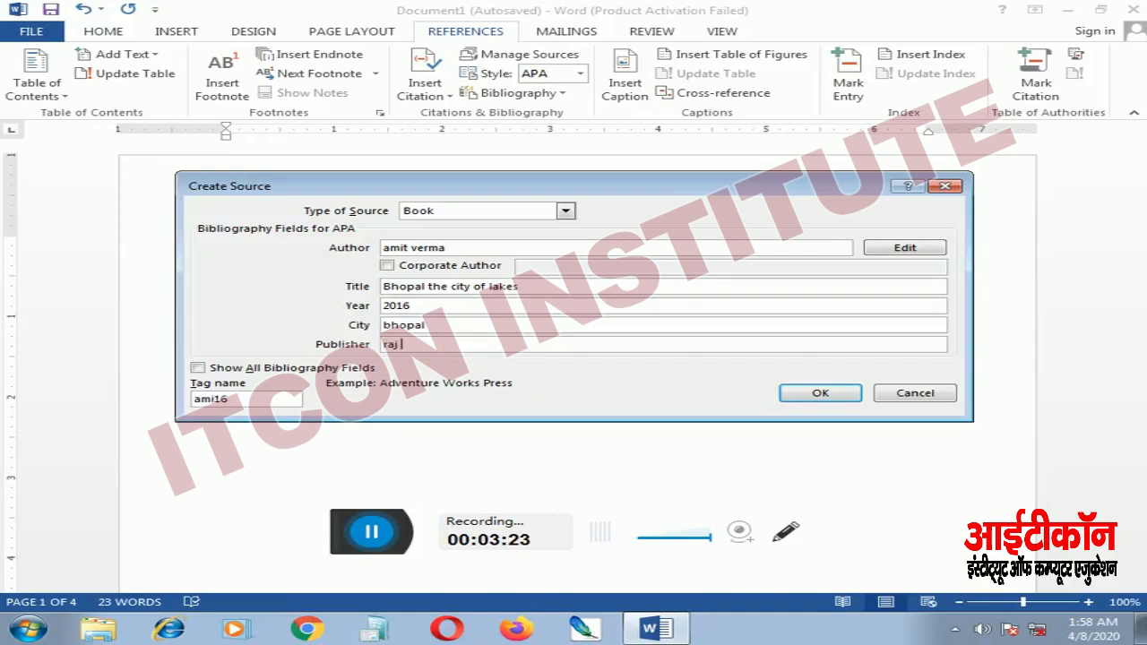
pyautogui.write(' publisher')
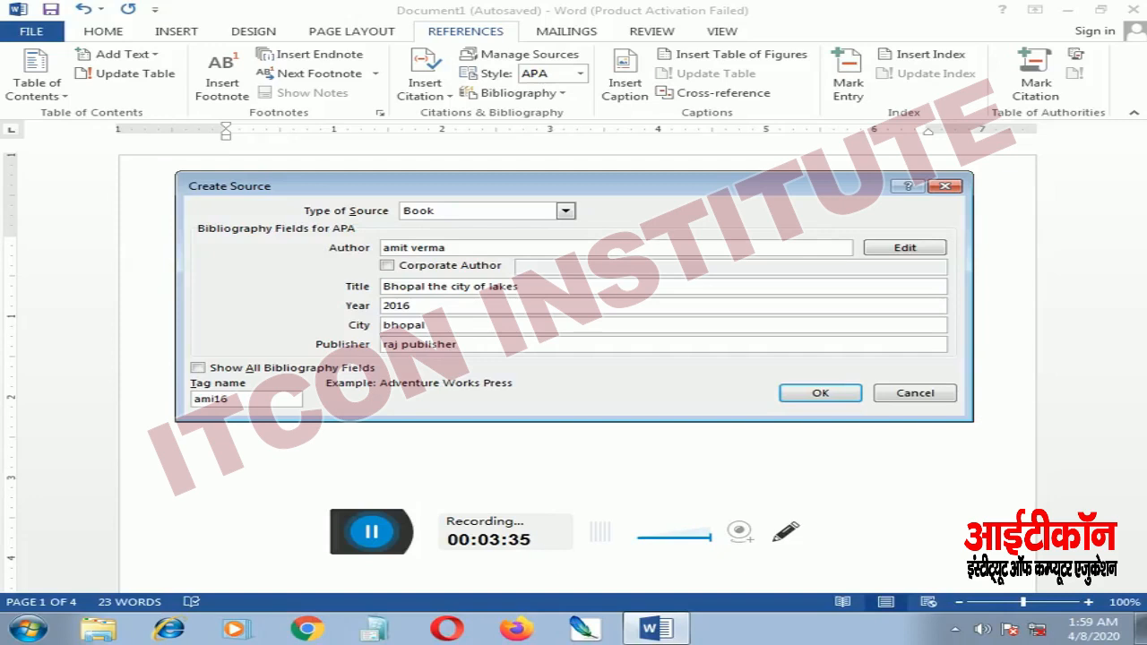
# - Show all bibliography fields of the source, look through the additional ones, and hide them again
pyautogui.click(198, 368)
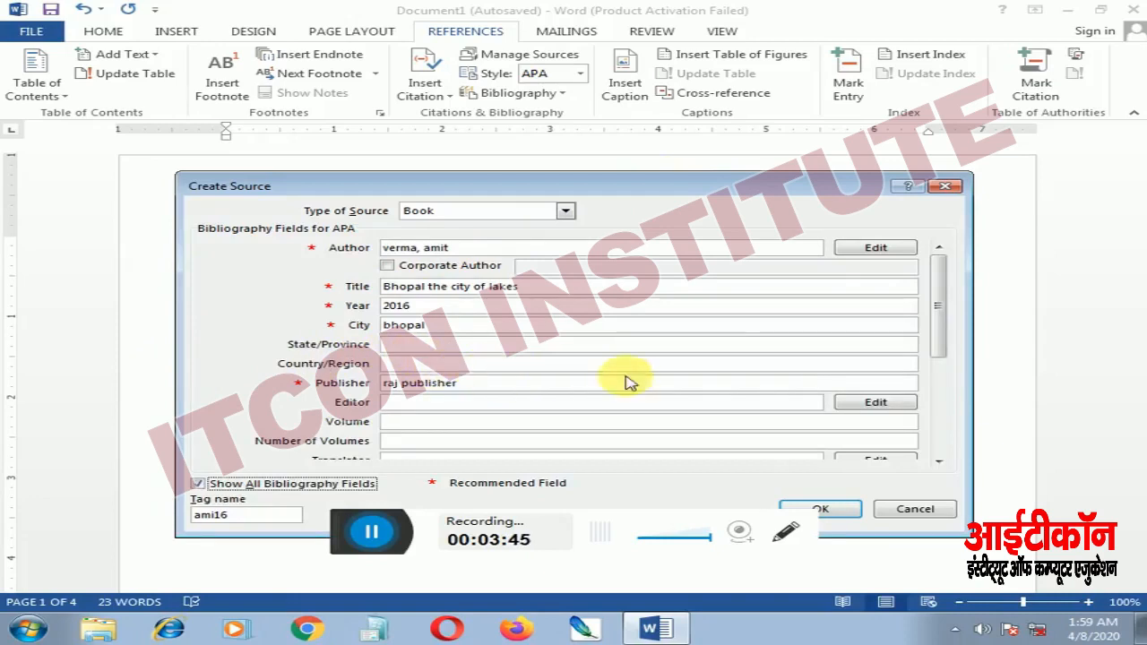
pyautogui.moveTo(947, 296); pyautogui.dragTo(940, 393)
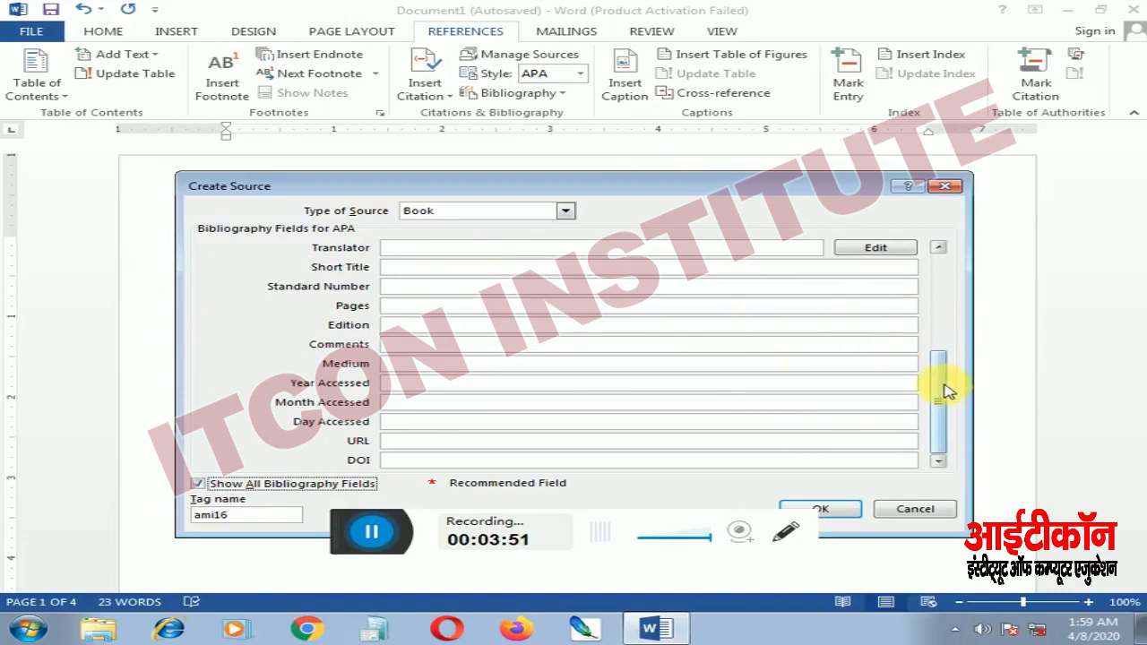
pyautogui.moveTo(940, 385); pyautogui.dragTo(923, 296)
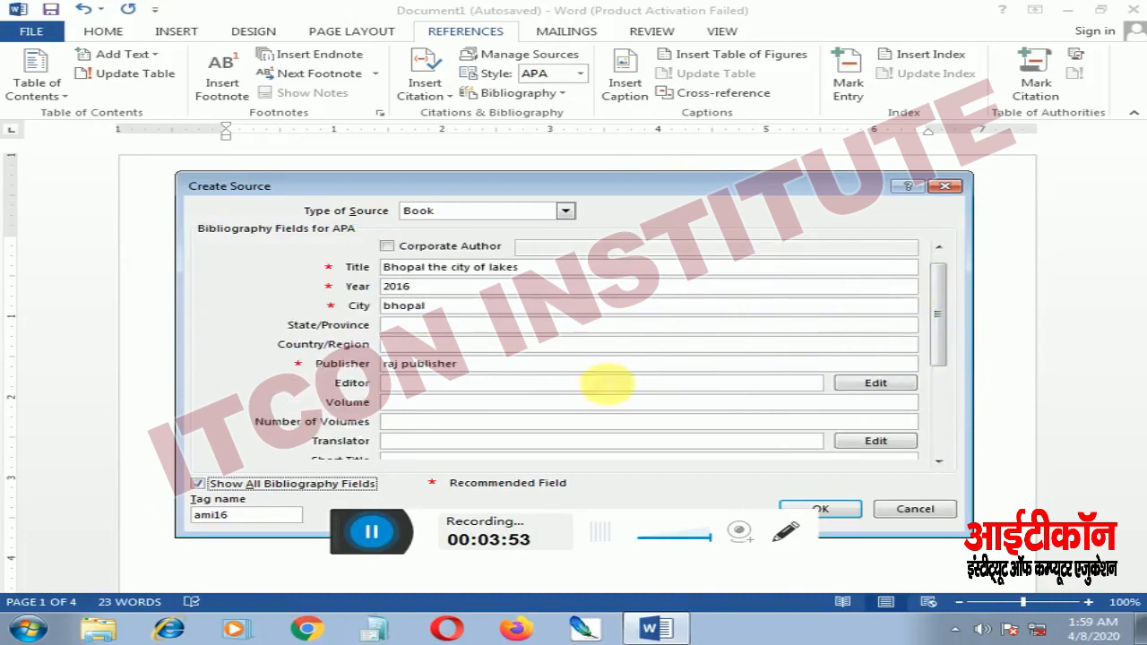
pyautogui.click(198, 483)
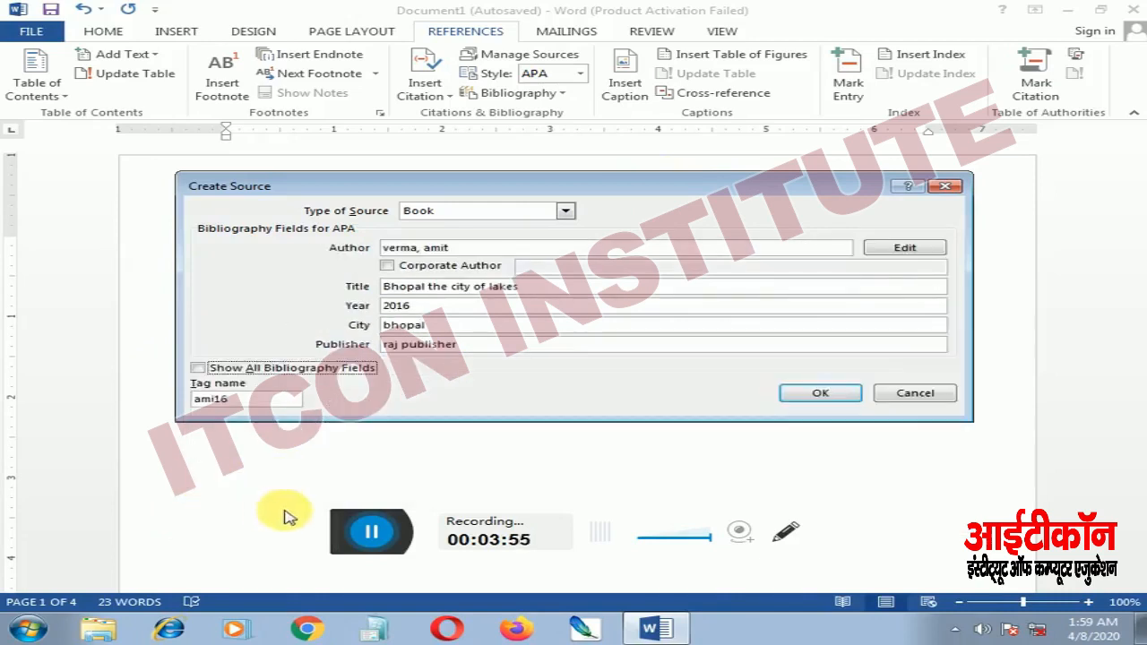
# - Confirm the source to insert its citation, and add a bibliography with the heading "Bibliography" on the line below
pyautogui.click(836, 399)
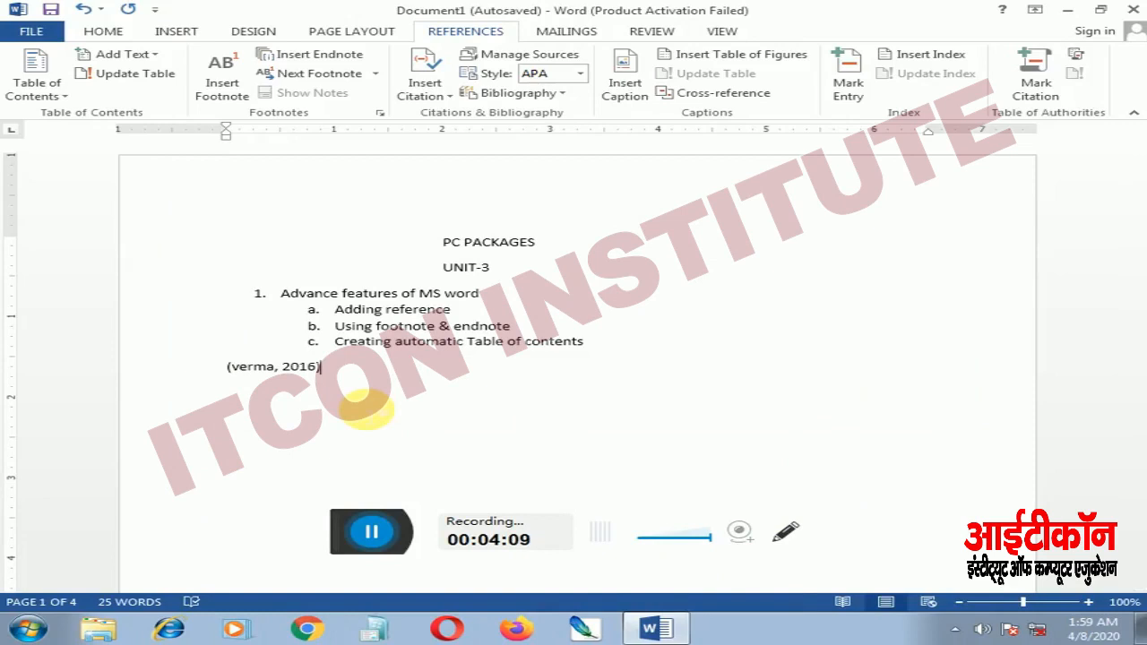
pyautogui.click(258, 386)
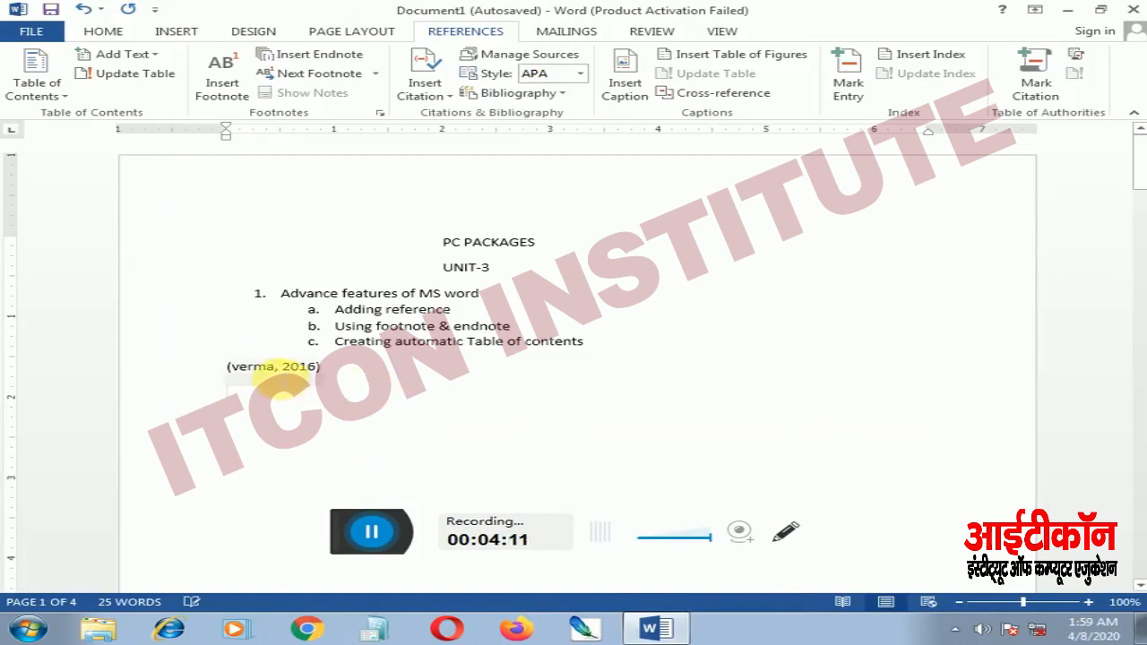
pyautogui.click(520, 97)
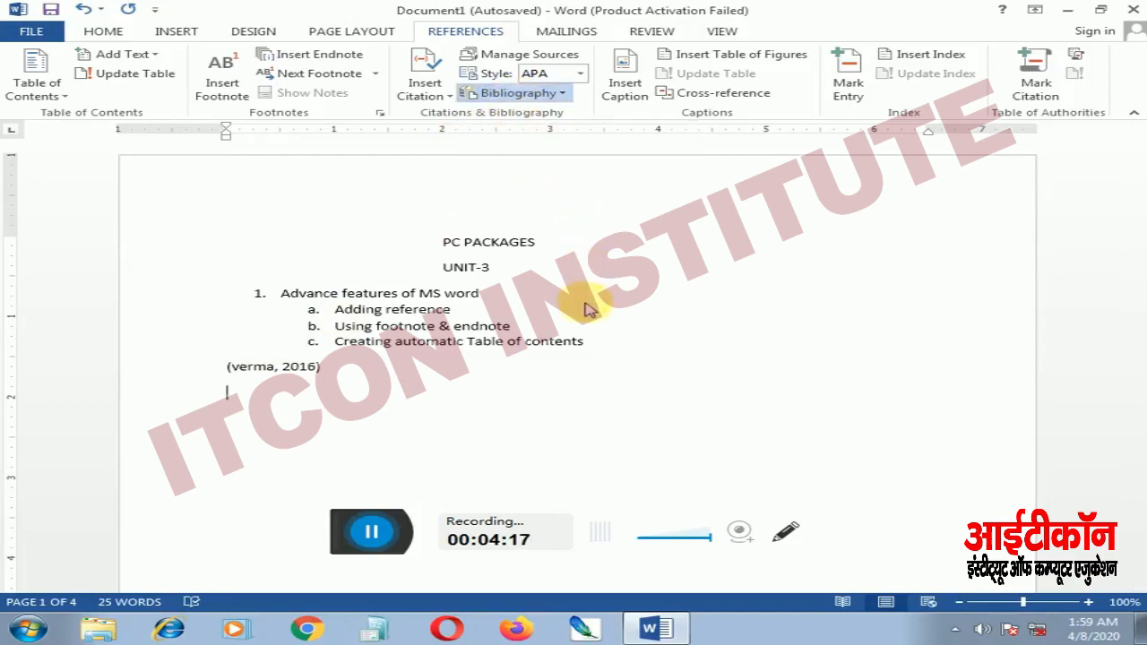
pyautogui.click(563, 194)
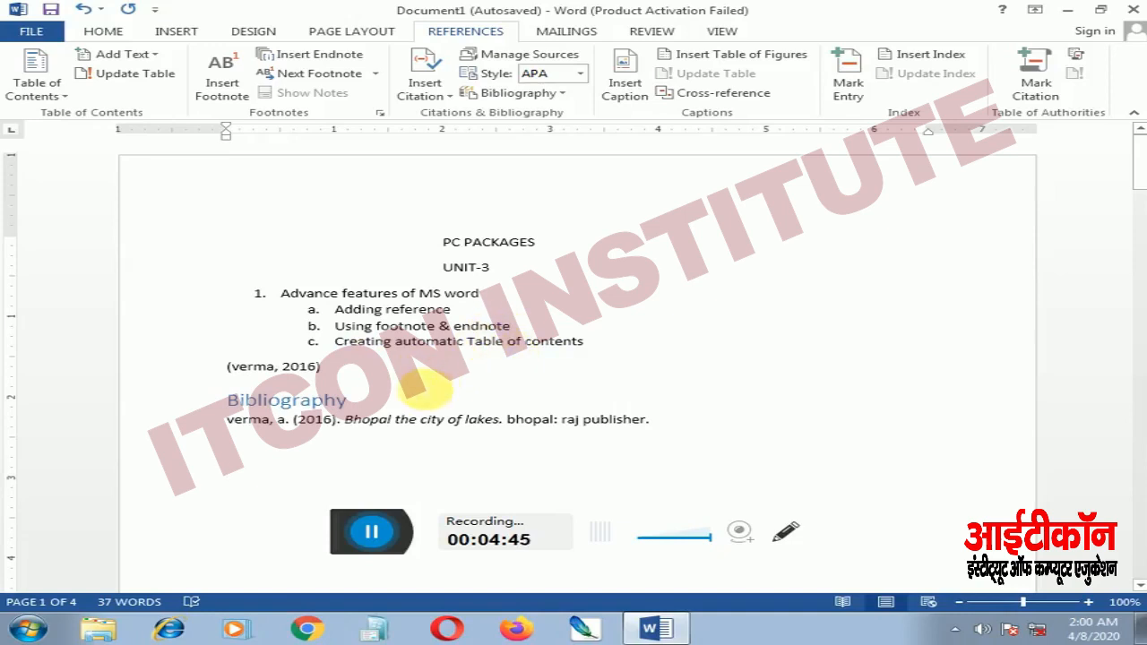
# - Create a new blank document
pyautogui.scroll(-1, 417, 385)
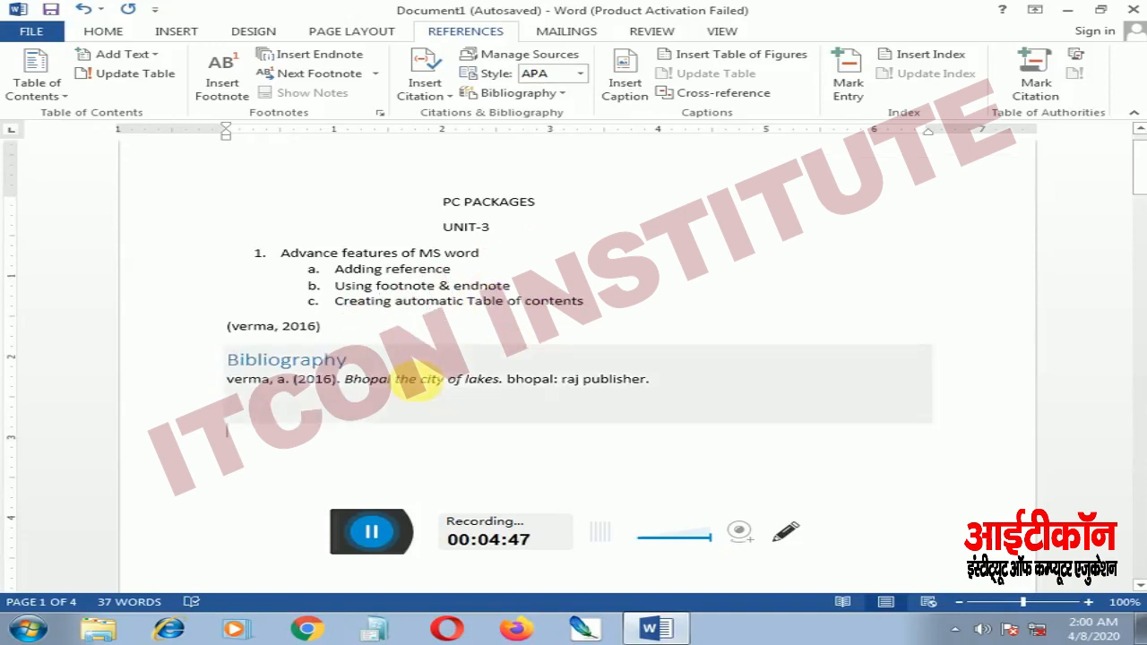
pyautogui.click(30, 30)
pyautogui.click(65, 111)
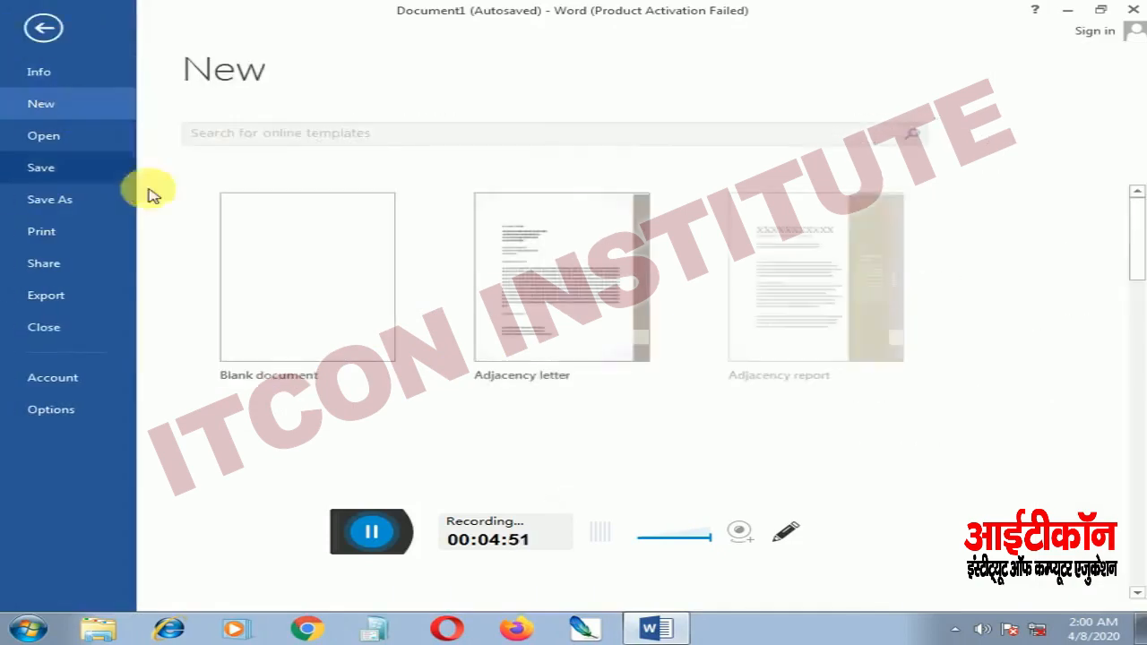
pyautogui.click(289, 281)
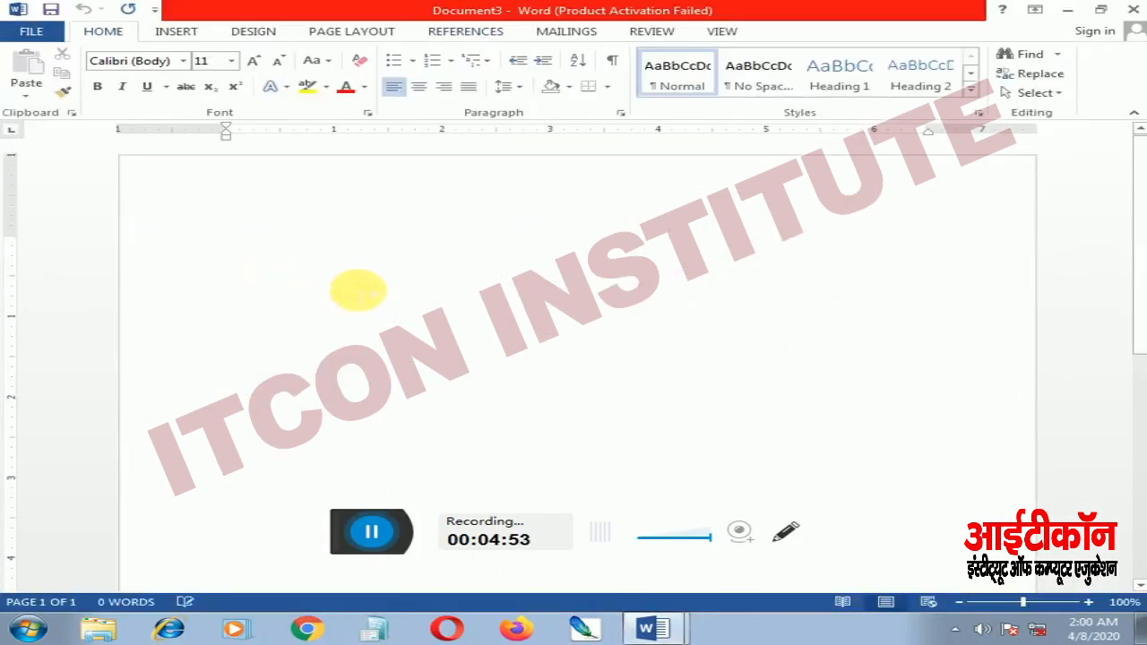